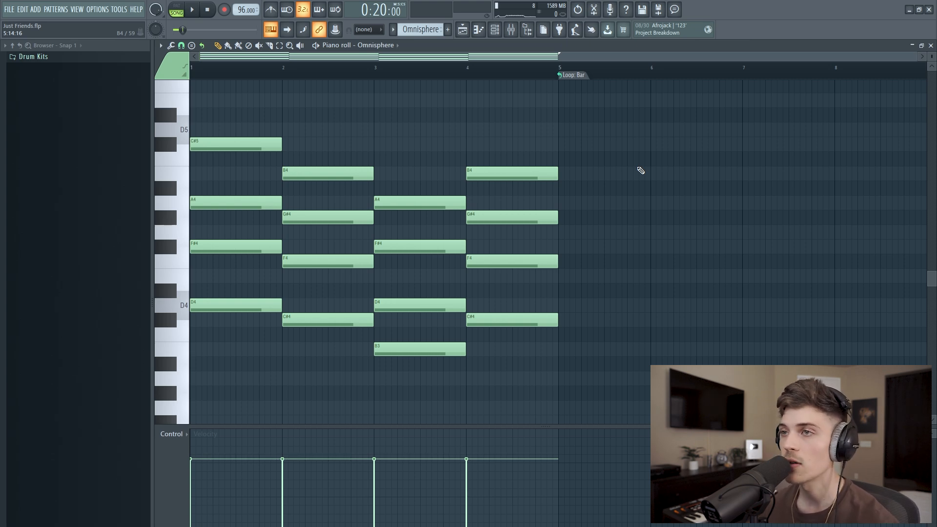
Highlight the existing chords in bars 2, 3 and 1 in turn to examine the notes of each.
{"action": "left_click_drag", "start_coordinate": [310, 122], "coordinate": [342, 356]}
{"action": "key", "text": "ctrl+d"}
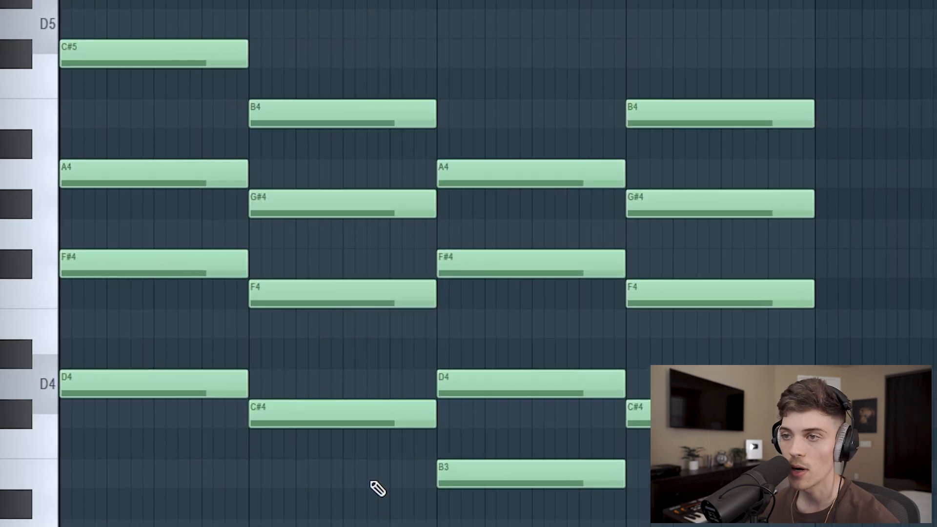
{"action": "left_click_drag", "start_coordinate": [303, 10], "coordinate": [355, 507]}
{"action": "key", "text": "ctrl+d"}
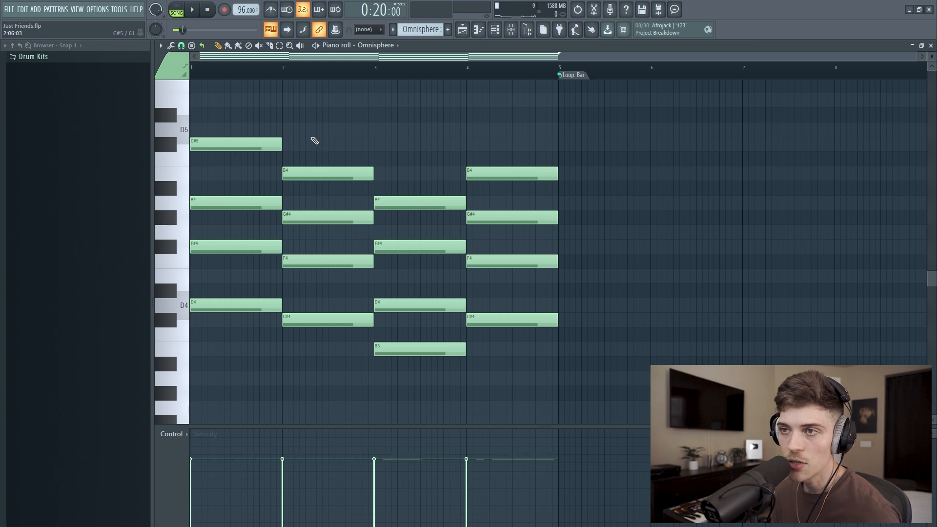
{"action": "left_click", "coordinate": [321, 217], "text": "ctrl+shift"}
{"action": "left_click", "coordinate": [333, 261], "text": "ctrl+shift"}
{"action": "right_click", "coordinate": [339, 130]}
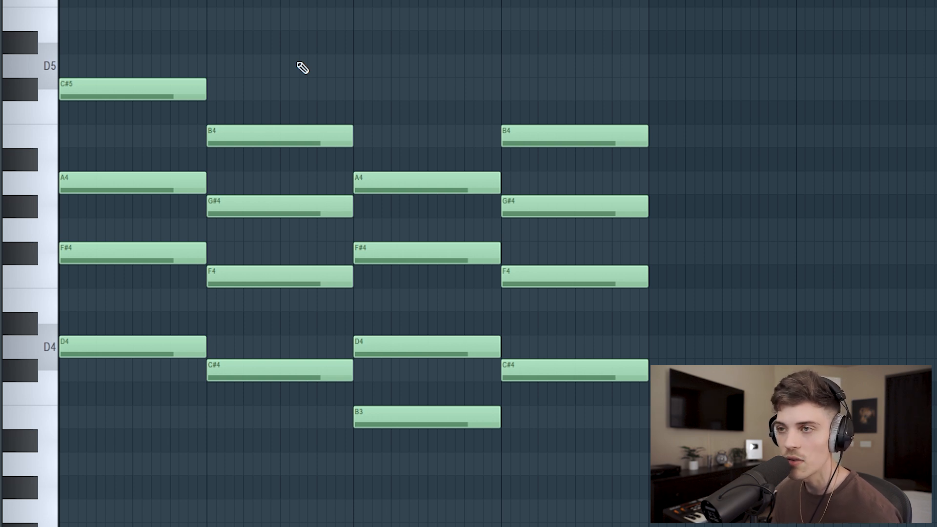
{"action": "left_click_drag", "start_coordinate": [260, 55], "coordinate": [317, 462]}
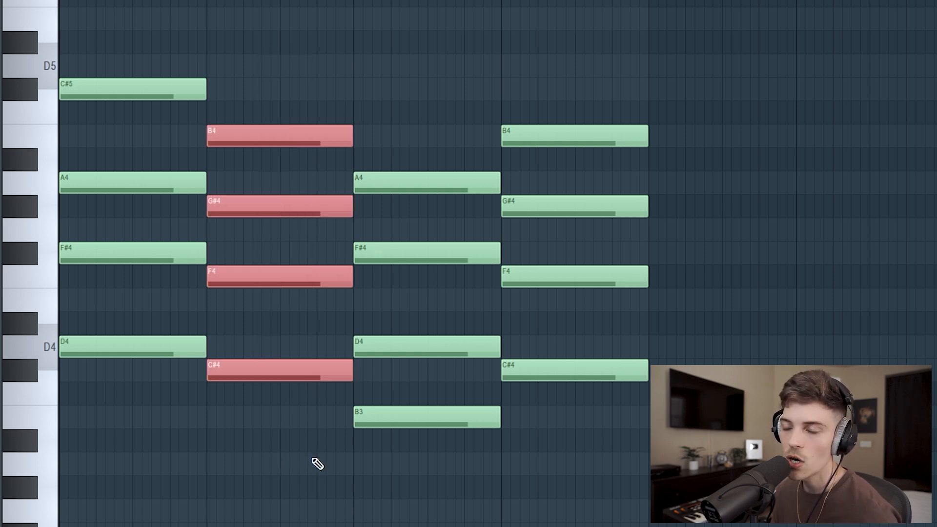
{"action": "right_click", "coordinate": [317, 463]}
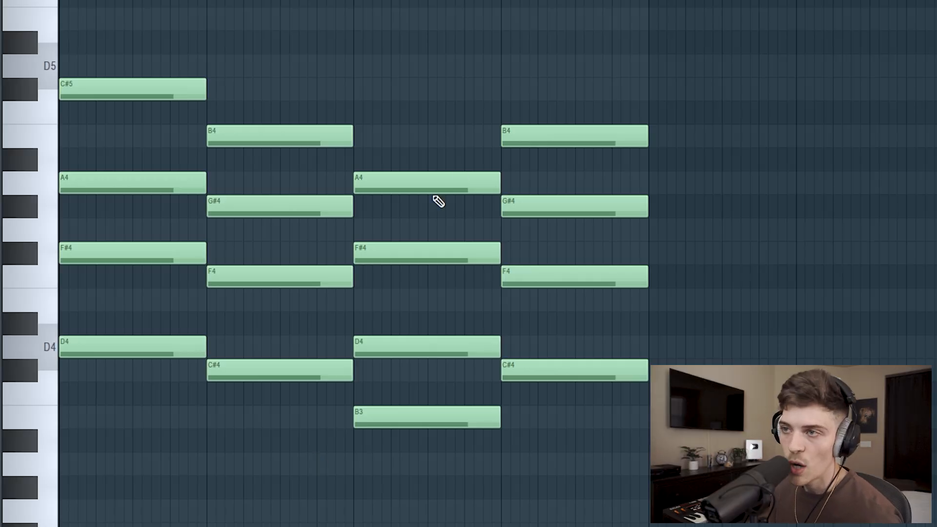
{"action": "left_click_drag", "start_coordinate": [399, 102], "coordinate": [432, 449]}
{"action": "left_click", "coordinate": [433, 458], "text": "ctrl"}
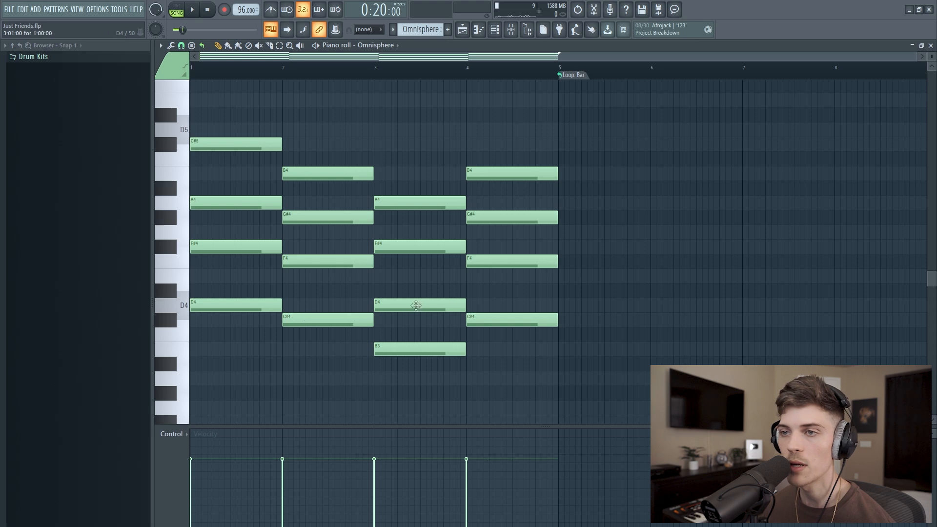
{"action": "left_click_drag", "start_coordinate": [227, 115], "coordinate": [256, 342]}
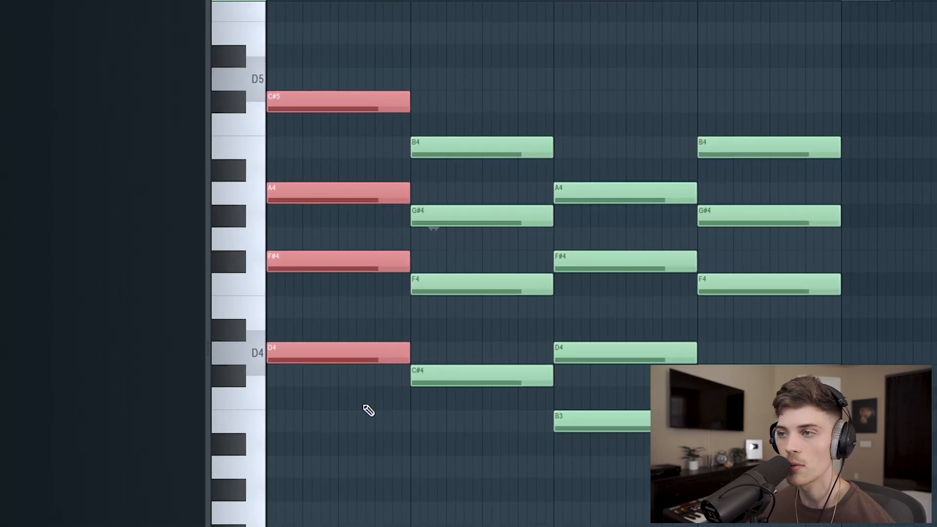
{"action": "left_click", "coordinate": [365, 408]}
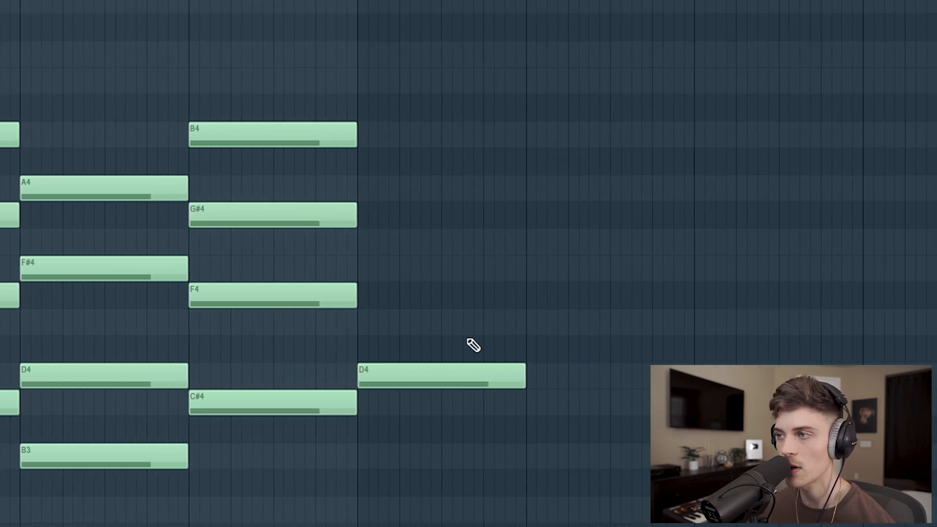
Complete the bar 5 chord by adding F#4, A4 and C#5 above D4, and select its notes.
{"action": "left_click", "coordinate": [360, 272]}
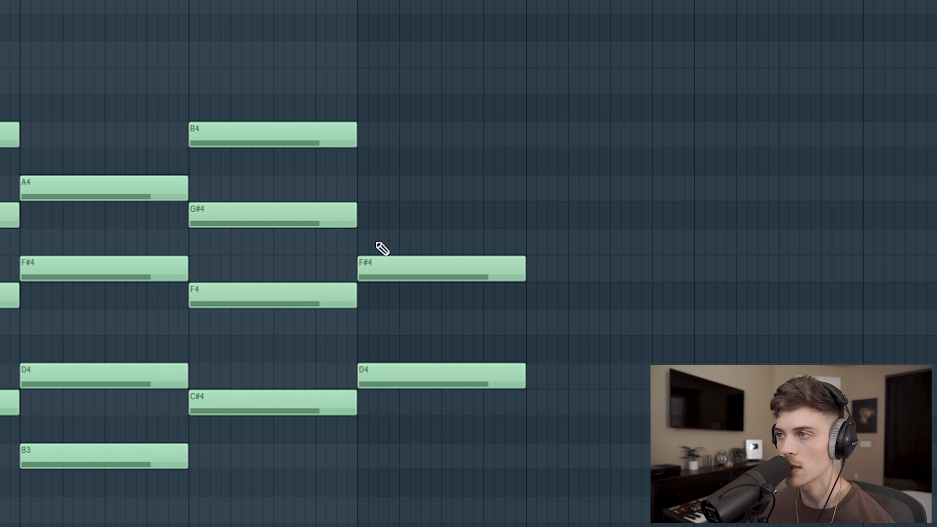
{"action": "left_click", "coordinate": [361, 196]}
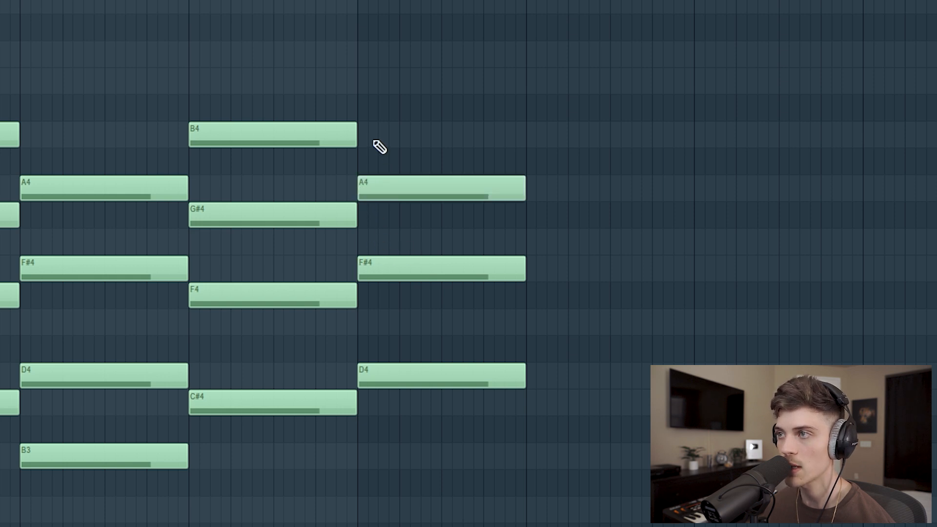
{"action": "left_click", "coordinate": [367, 89]}
{"action": "left_click_drag", "start_coordinate": [398, 16], "coordinate": [539, 464]}
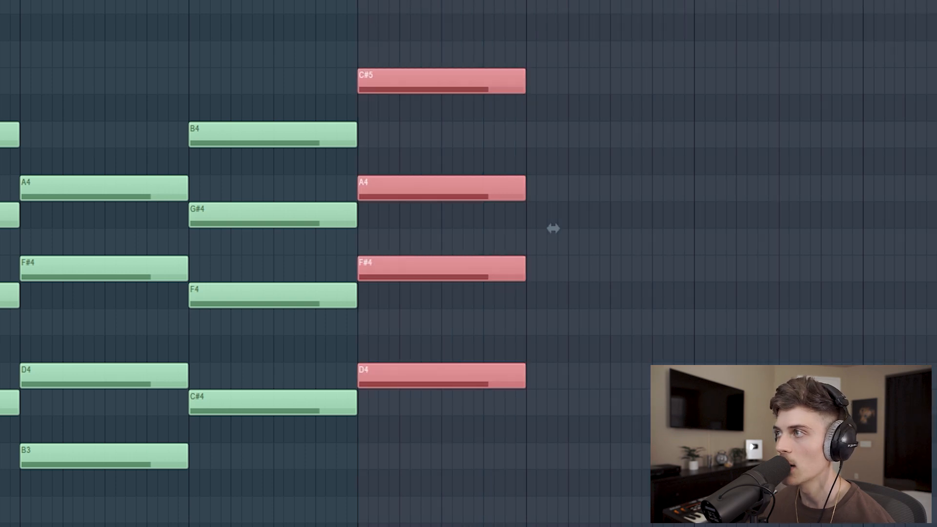
{"action": "scroll", "coordinate": [468, 264], "scroll_direction": "right", "scroll_amount": 2}
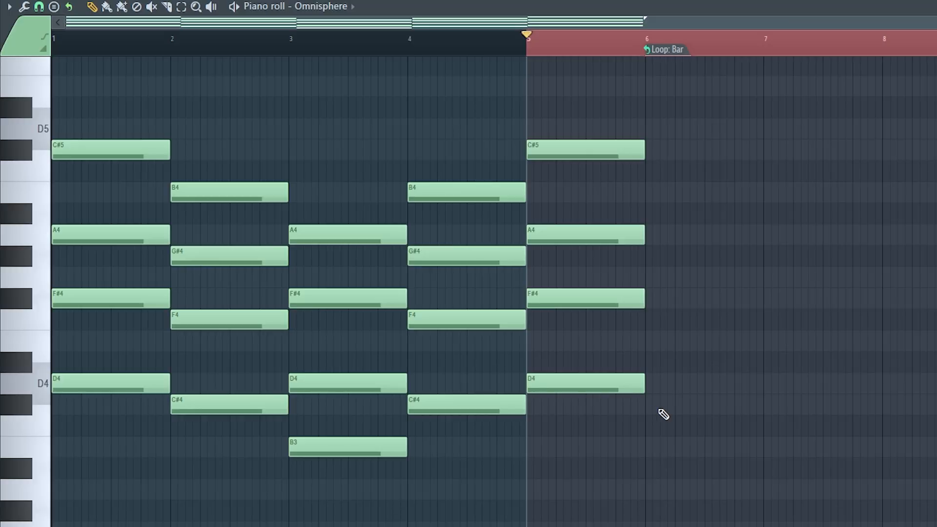
Build a one-bar chord in bar 6 from the notes C#4, E4, G4 and B4.
{"action": "left_click", "coordinate": [648, 409]}
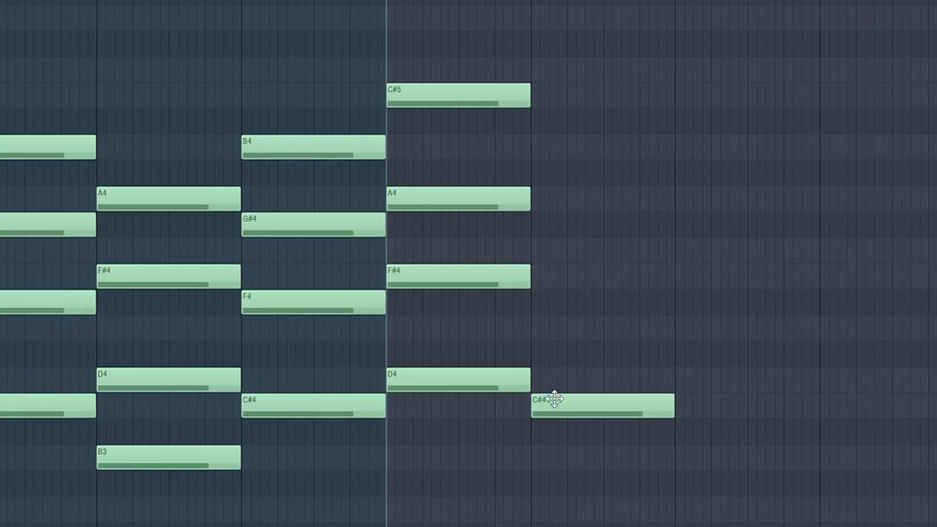
{"action": "left_click", "coordinate": [417, 316]}
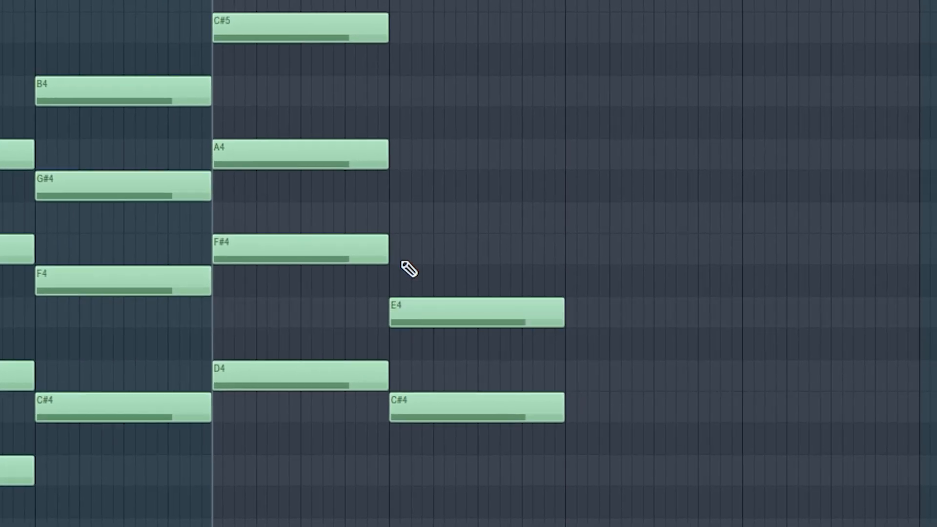
{"action": "left_click", "coordinate": [396, 222]}
{"action": "left_click", "coordinate": [393, 93]}
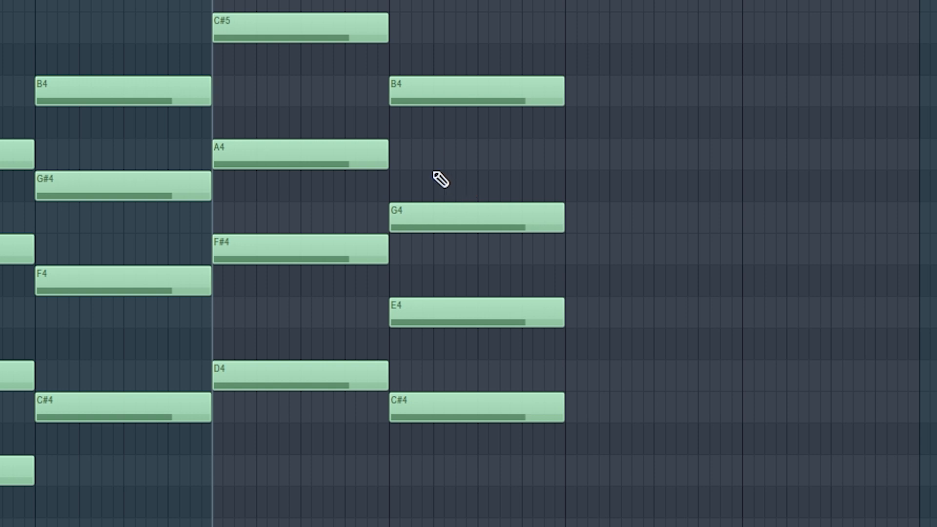
Raise the two middle notes of the bar 6 chord by one semitone to F4 and G#4.
{"action": "left_click_drag", "start_coordinate": [434, 174], "coordinate": [498, 341]}
{"action": "key", "text": "shift+Up"}
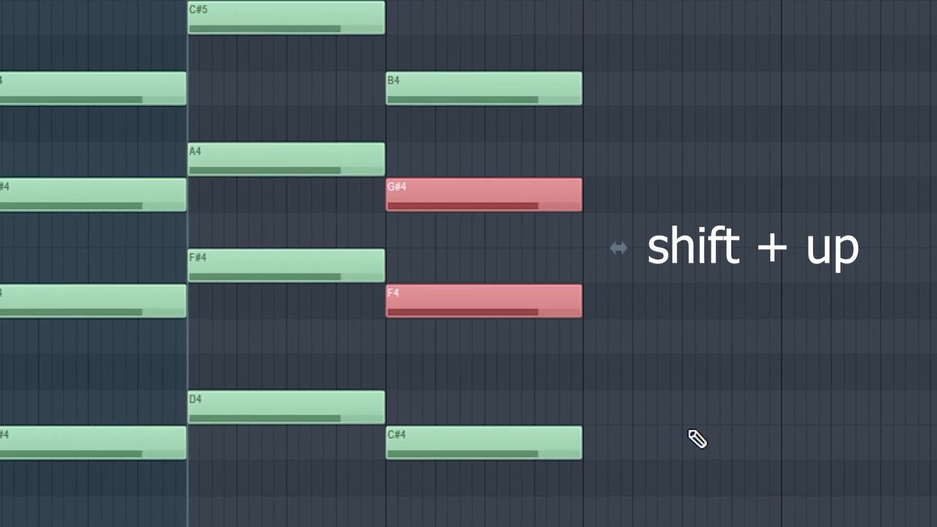
{"action": "left_click", "coordinate": [689, 431], "text": "ctrl"}
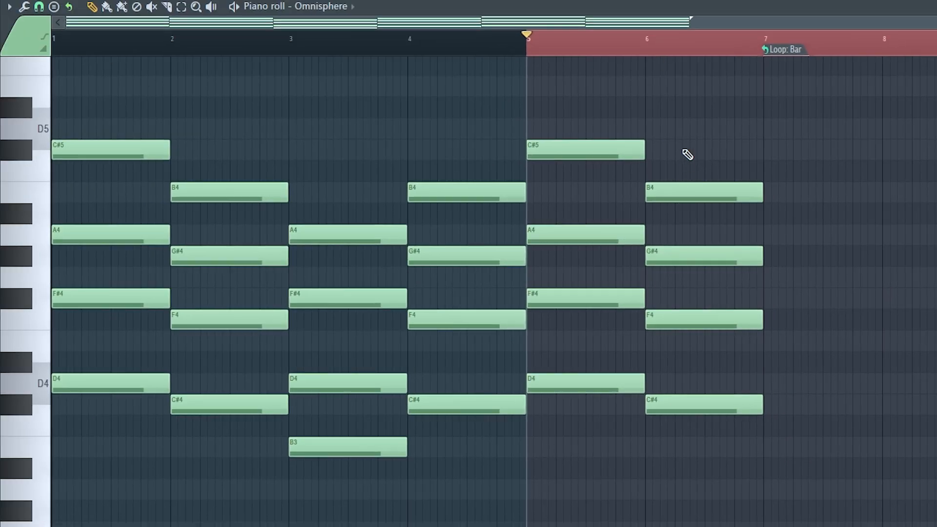
Play back the chords in bars 5 and 6 and highlight the two middle notes of the bar 6 chord.
{"action": "left_click_drag", "start_coordinate": [683, 150], "coordinate": [793, 502]}
{"action": "right_click", "coordinate": [866, 441]}
{"action": "left_click", "coordinate": [634, 46]}
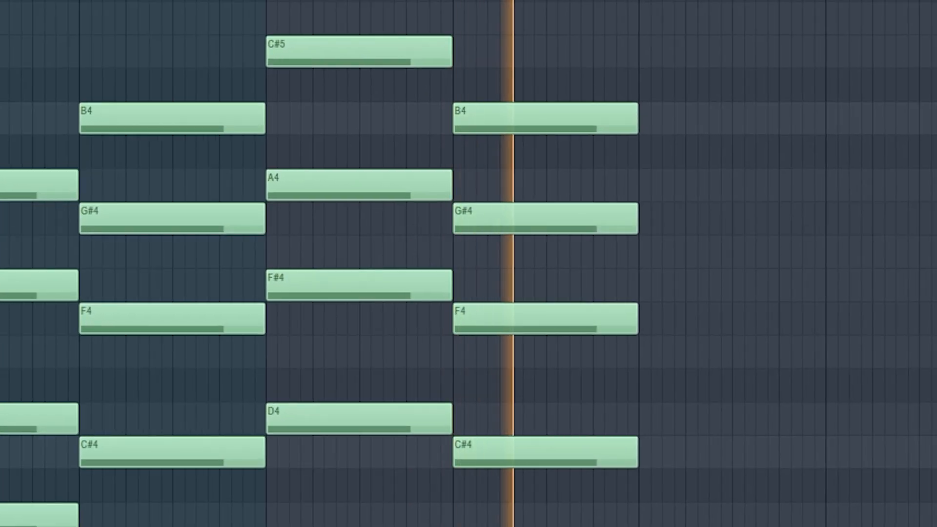
{"action": "key", "text": "space"}
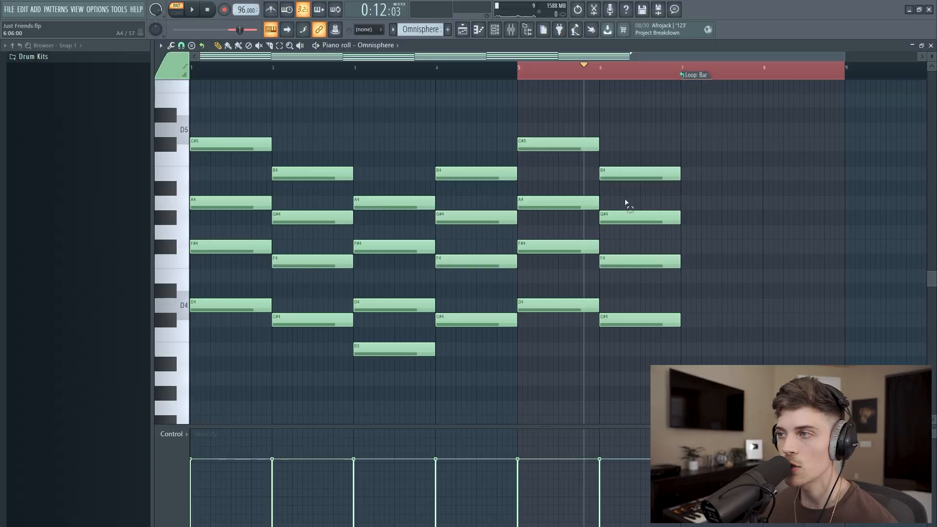
{"action": "left_click_drag", "start_coordinate": [625, 200], "coordinate": [670, 296]}
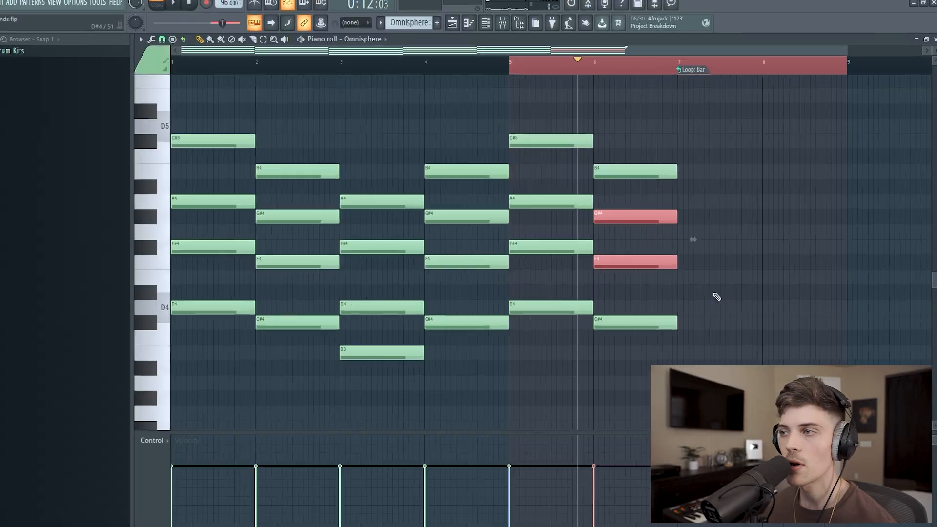
{"action": "left_click", "coordinate": [727, 289], "text": "ctrl"}
Build a one-bar chord in bar 7 from the notes B3, D4, F#4 and A4.
{"action": "scroll", "coordinate": [758, 322], "scroll_direction": "down", "scroll_amount": 1}
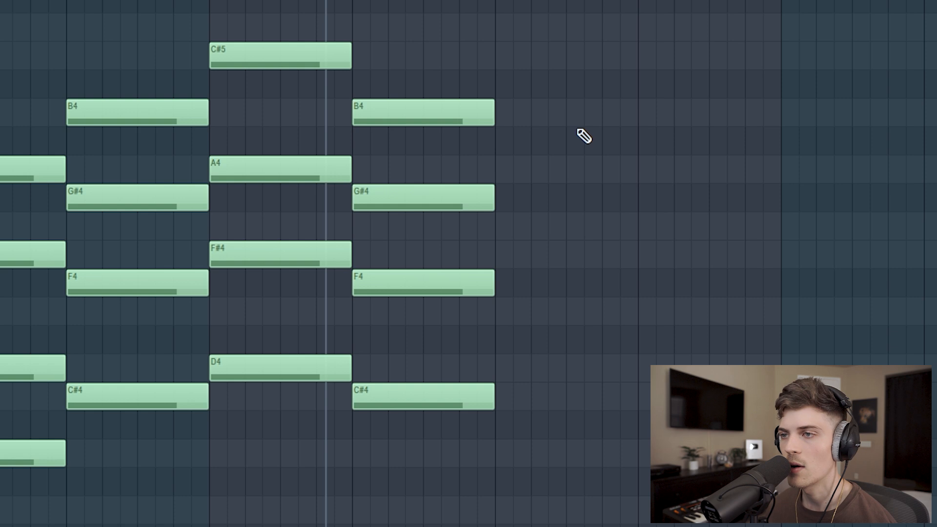
{"action": "left_click", "coordinate": [509, 460]}
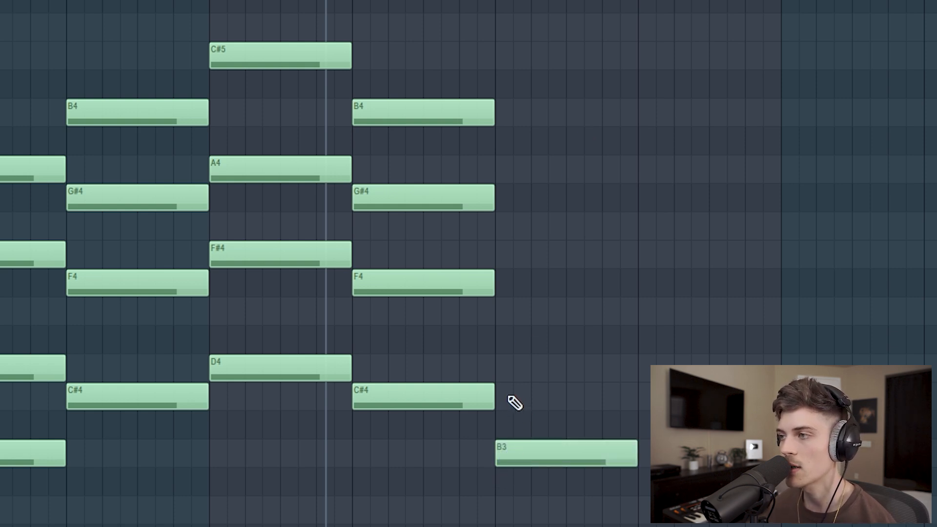
{"action": "left_click", "coordinate": [504, 369]}
{"action": "left_click", "coordinate": [513, 254]}
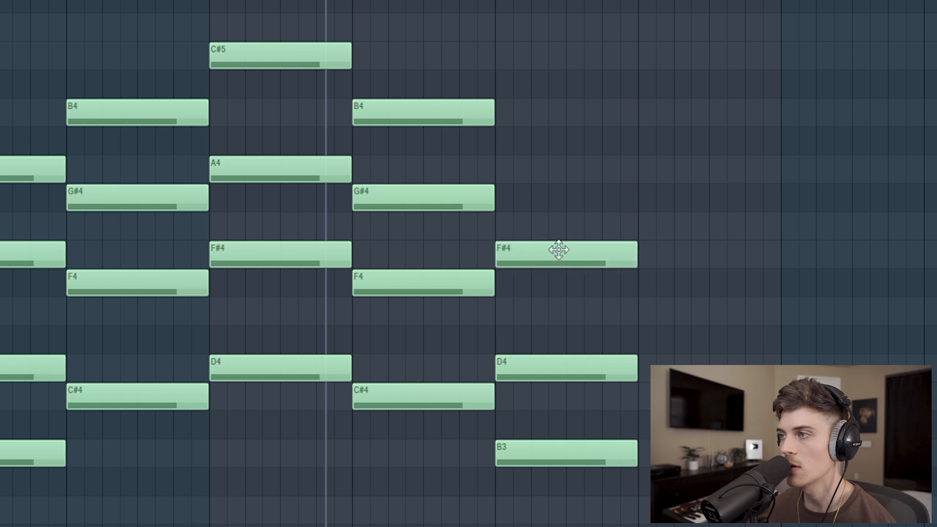
{"action": "left_click", "coordinate": [508, 170]}
Play back the new chords, and copy the bar 6 chord (C#4, F4, G#4, B4) into bar 8.
{"action": "key", "text": "space"}
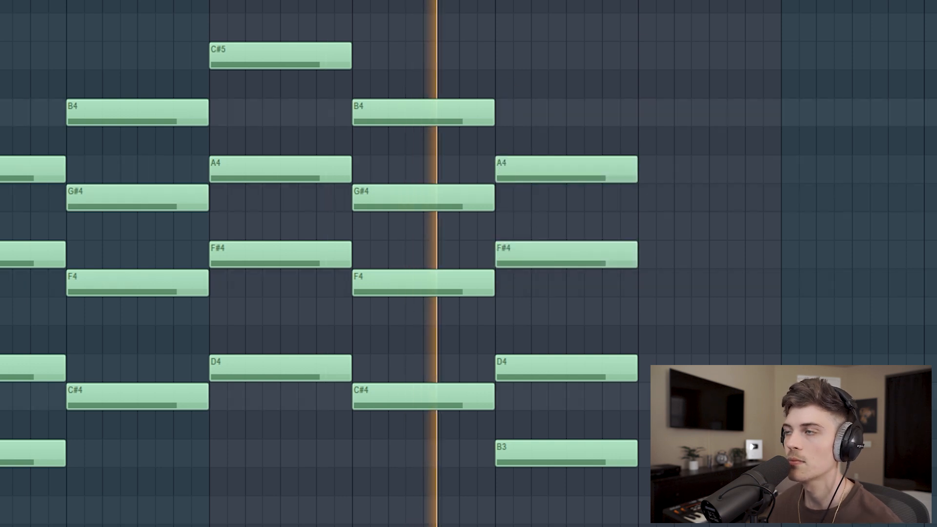
{"action": "scroll", "coordinate": [469, 263], "scroll_direction": "down", "scroll_amount": 1}
{"action": "key", "text": "space"}
{"action": "left_click_drag", "start_coordinate": [339, 55], "coordinate": [601, 409]}
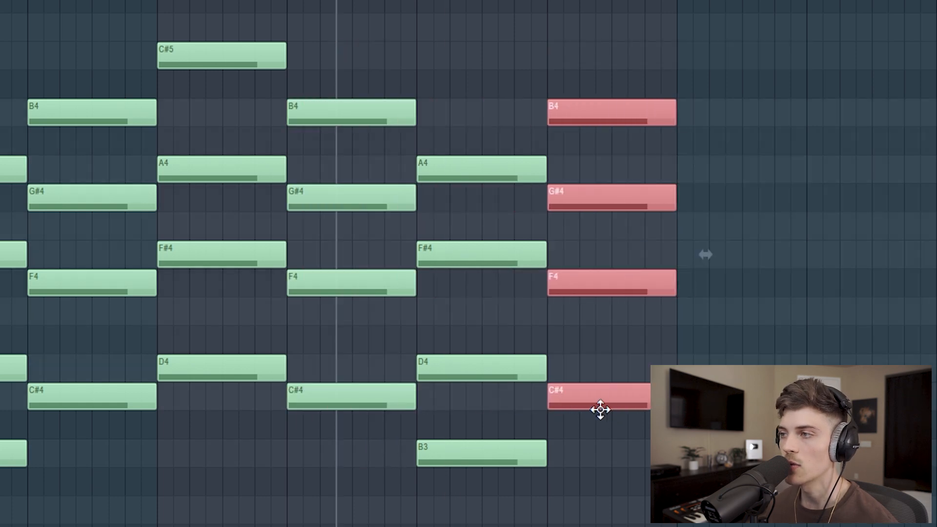
{"action": "left_click", "coordinate": [623, 475]}
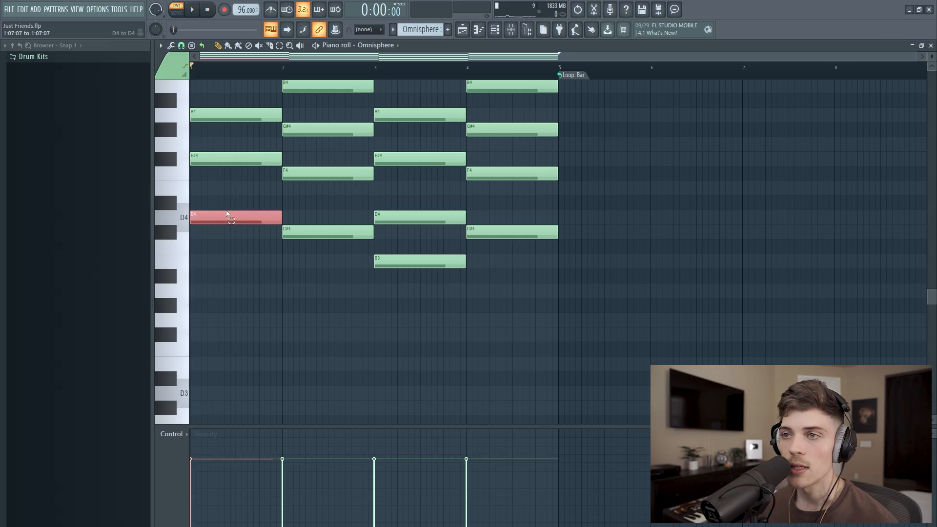
Extend the selection to the lowest chord notes in bars 2, 3 and 4: C#4, B3 and C#4.
{"action": "left_click", "coordinate": [321, 230], "text": "shift"}
{"action": "left_click", "coordinate": [411, 262], "text": "shift"}
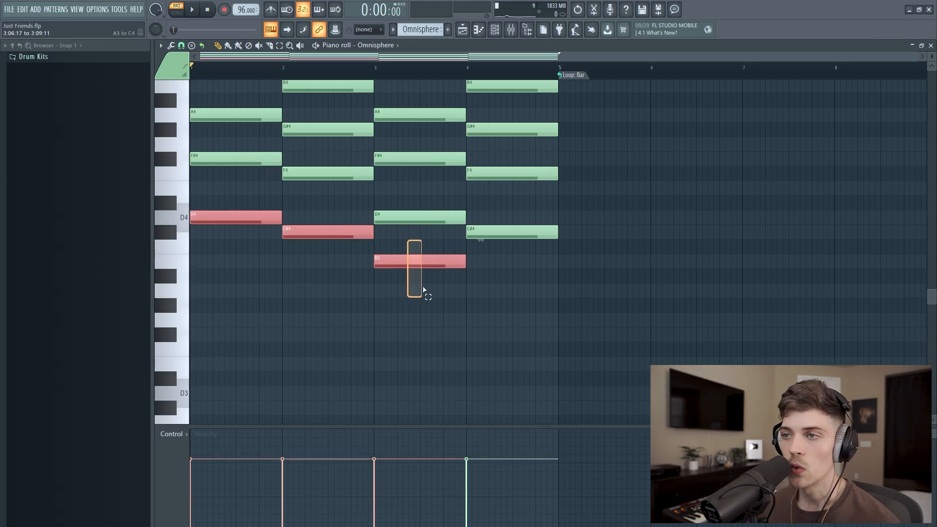
{"action": "left_click", "coordinate": [502, 232], "text": "shift"}
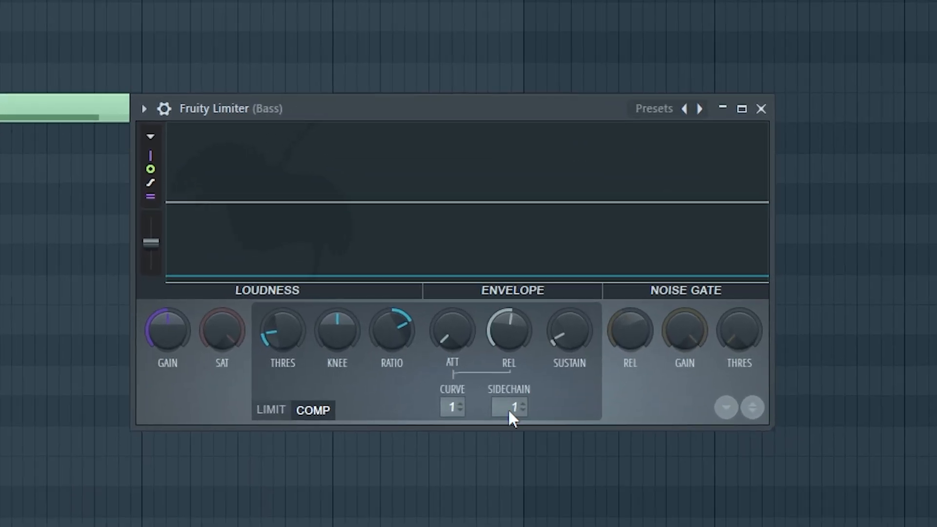
Open the sidechain input choices in the Bass track's Fruity Limiter.
{"action": "left_click", "coordinate": [552, 333]}
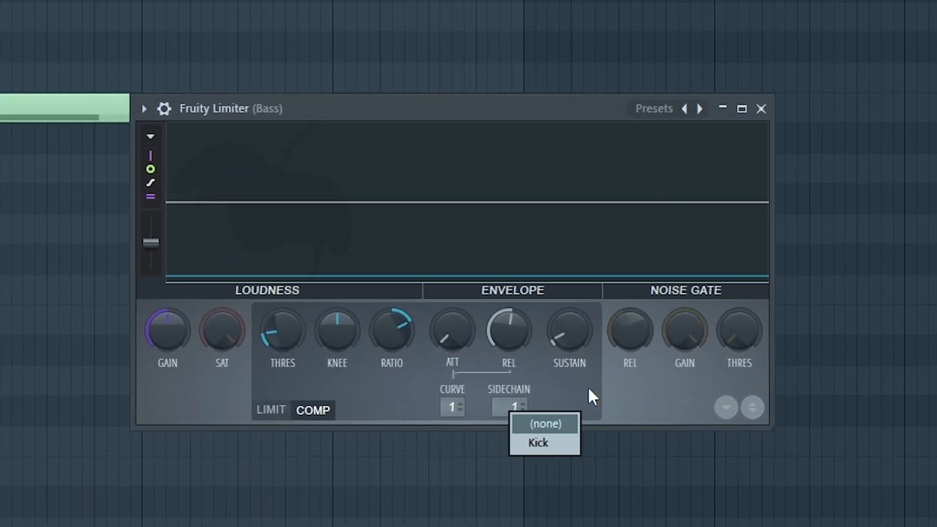
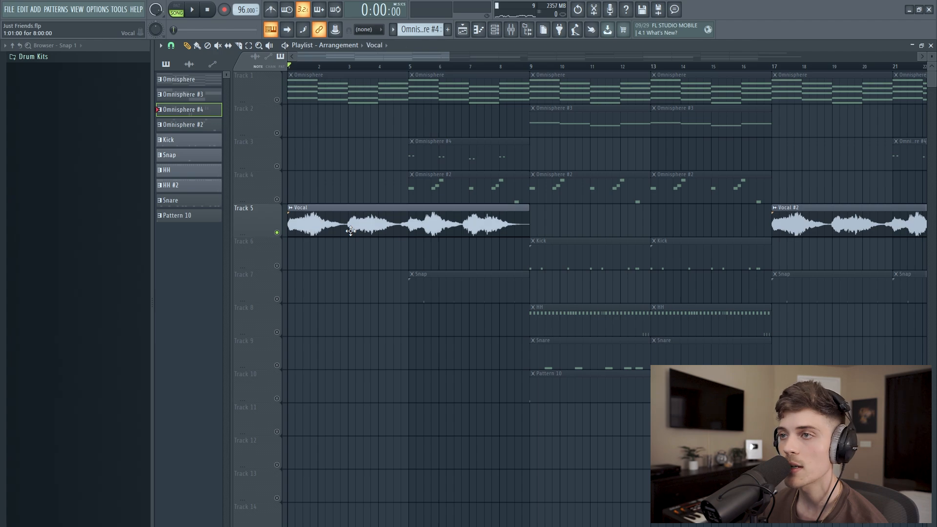
Open the first Fruity parametric EQ 2 on the Vocal mixer track and examine the settings of bands 6 and 7.
{"action": "double_click", "coordinate": [350, 231]}
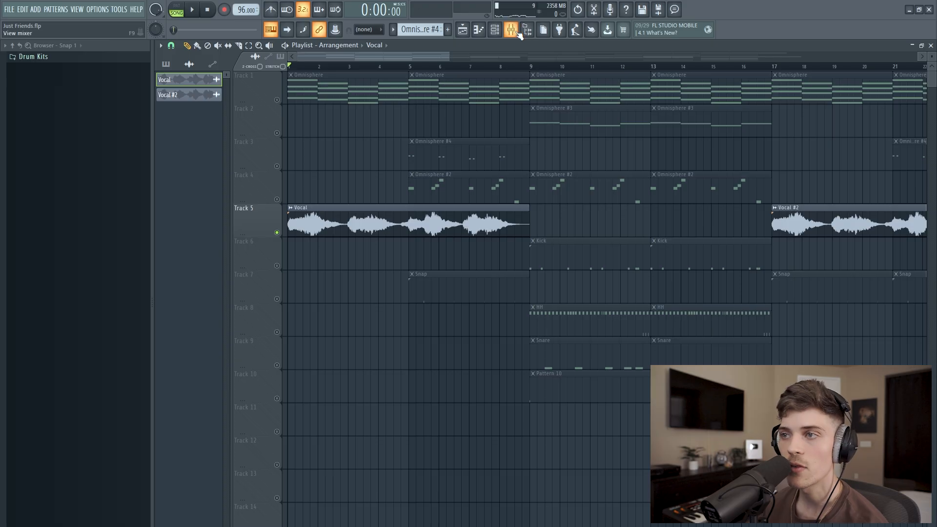
{"action": "left_click", "coordinate": [514, 32]}
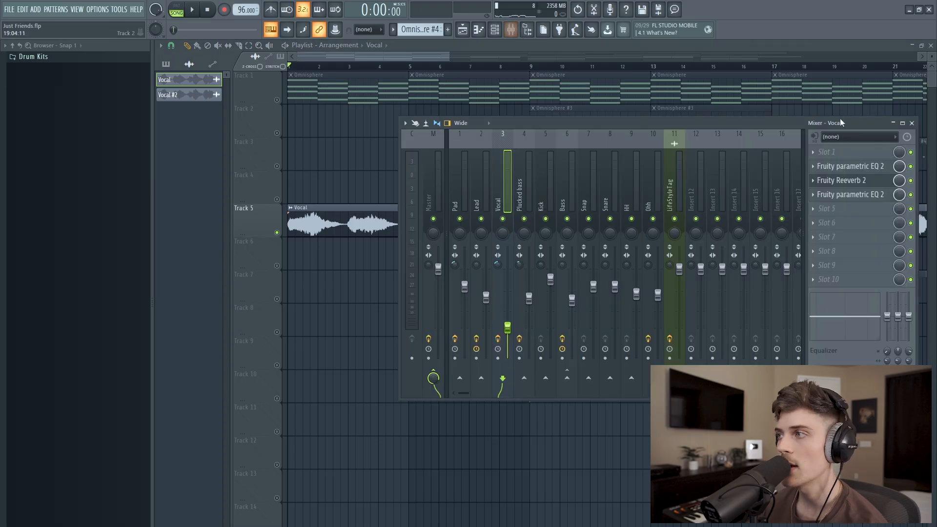
{"action": "left_click", "coordinate": [851, 167]}
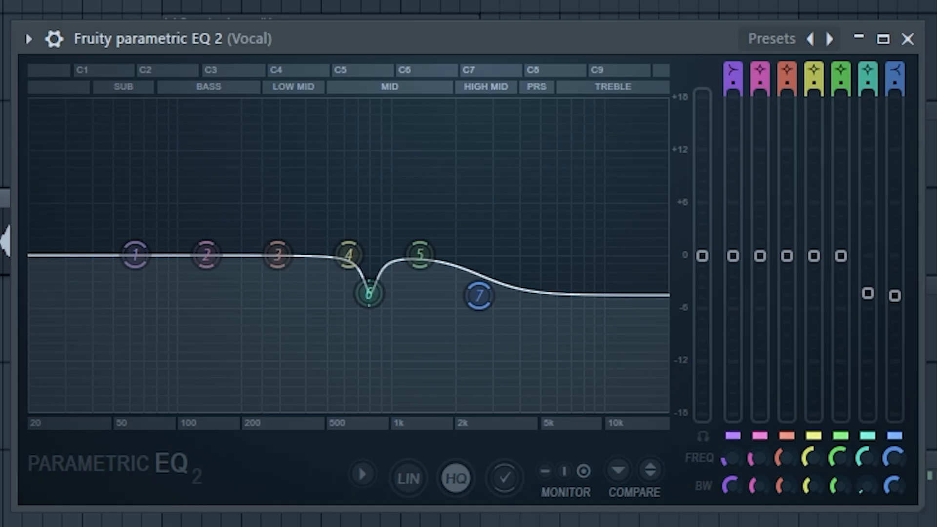
{"action": "mouse_move", "coordinate": [373, 297]}
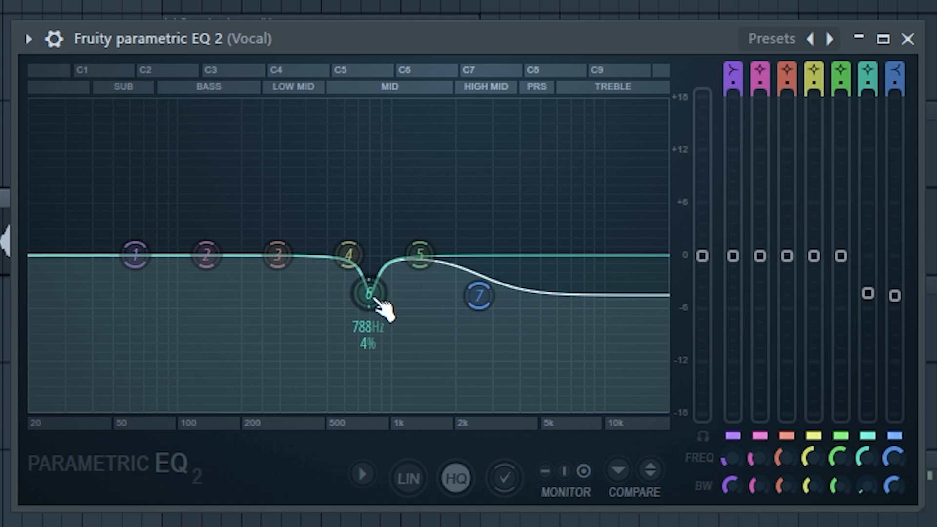
{"action": "mouse_move", "coordinate": [476, 297]}
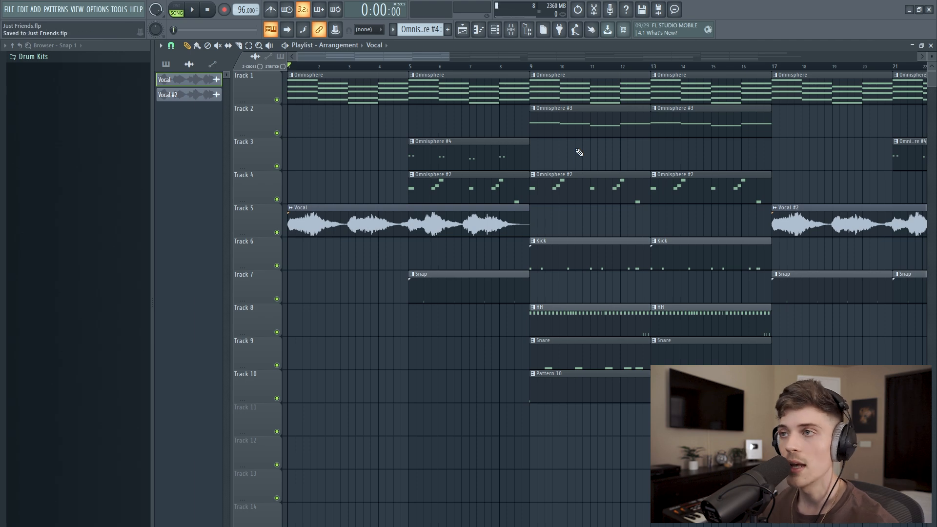
Open the mixer, check the Vocal track's volume fader, and close the mixer.
{"action": "left_click", "coordinate": [511, 30]}
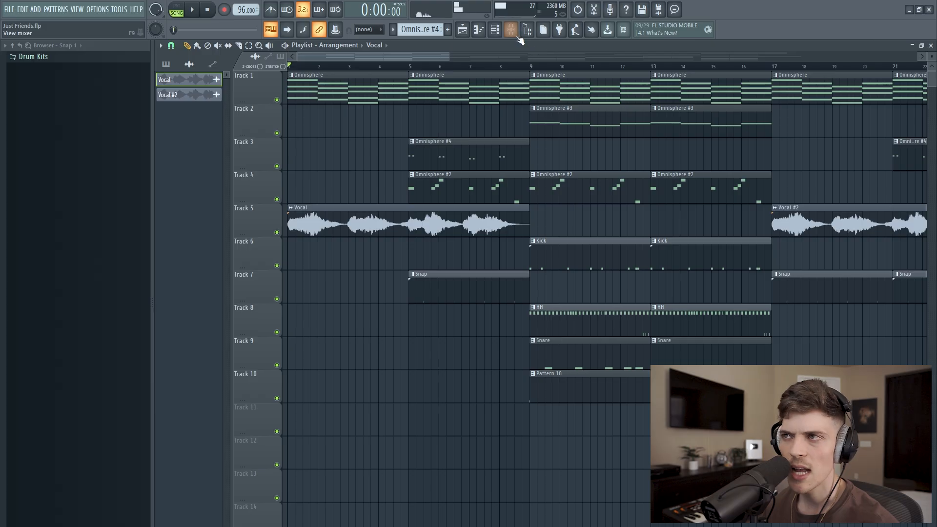
{"action": "left_click", "coordinate": [510, 29]}
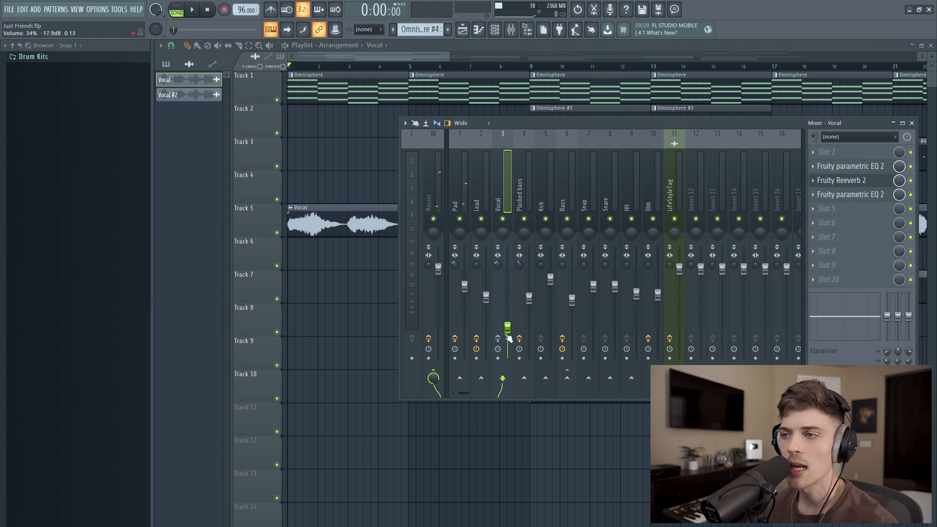
{"action": "key", "text": "F9"}
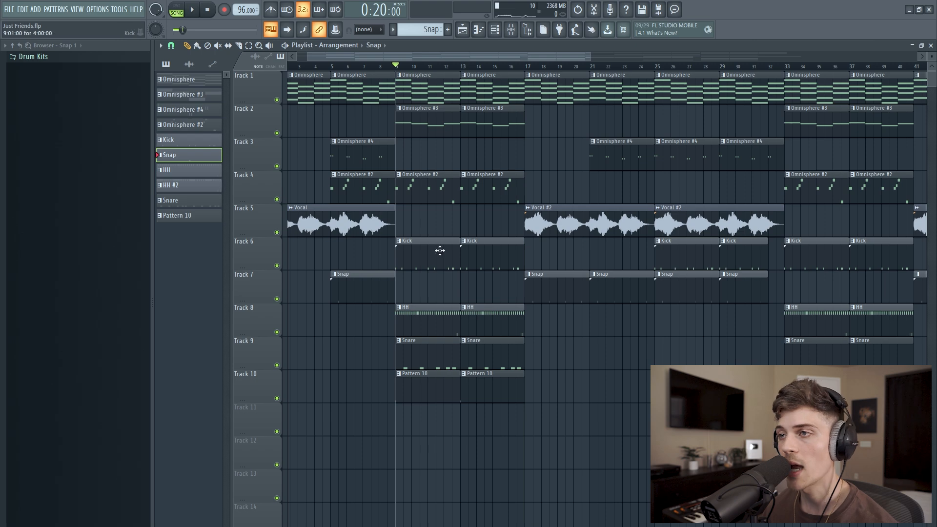
Open the Kick pattern from bar 9 in the piano roll, highlight groups of its notes, and play back the Snare pattern.
{"action": "double_click", "coordinate": [439, 247]}
{"action": "left_click_drag", "start_coordinate": [219, 200], "coordinate": [314, 284]}
{"action": "left_click_drag", "start_coordinate": [379, 191], "coordinate": [432, 293]}
{"action": "left_click", "coordinate": [428, 308], "text": "ctrl"}
{"action": "left_click_drag", "start_coordinate": [383, 221], "coordinate": [393, 263]}
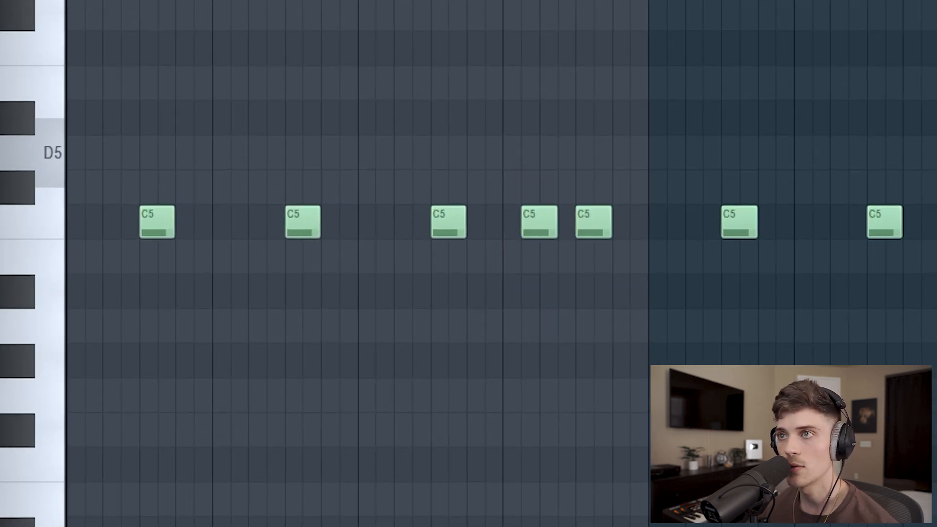
{"action": "key", "text": "space"}
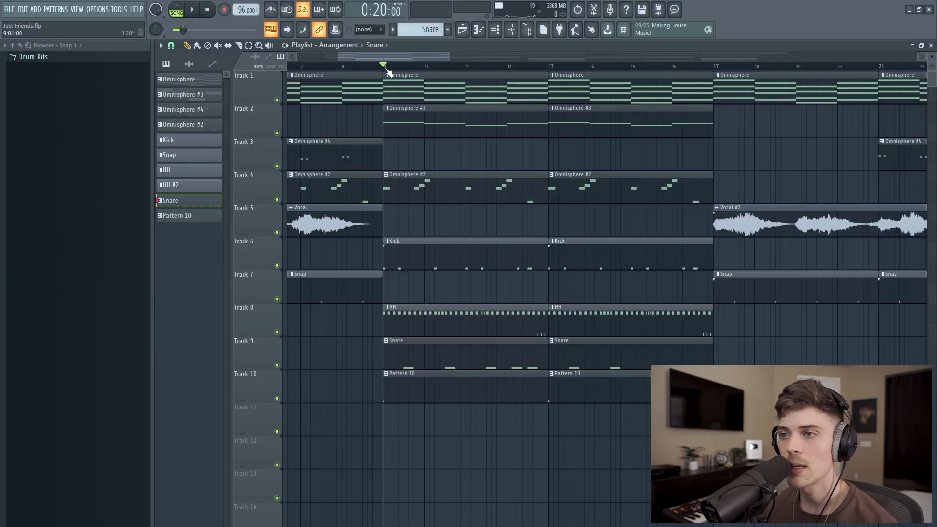
Open the HH pattern, select the short C5 rolls in bars 2 and 3 and the F4 roll ending bar 4, and play it.
{"action": "double_click", "coordinate": [428, 324]}
{"action": "scroll", "coordinate": [342, 78], "scroll_direction": "up", "scroll_amount": 4}
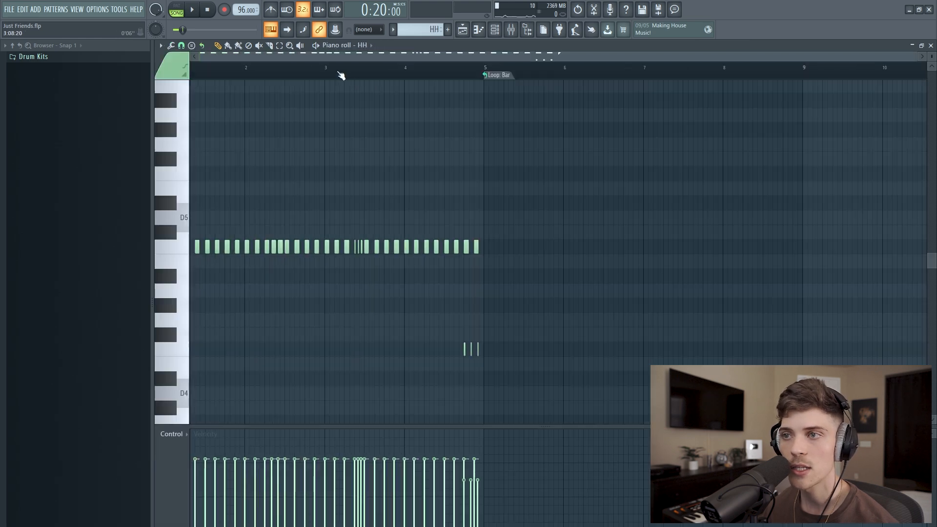
{"action": "scroll", "coordinate": [343, 76], "scroll_direction": "up", "scroll_amount": 4}
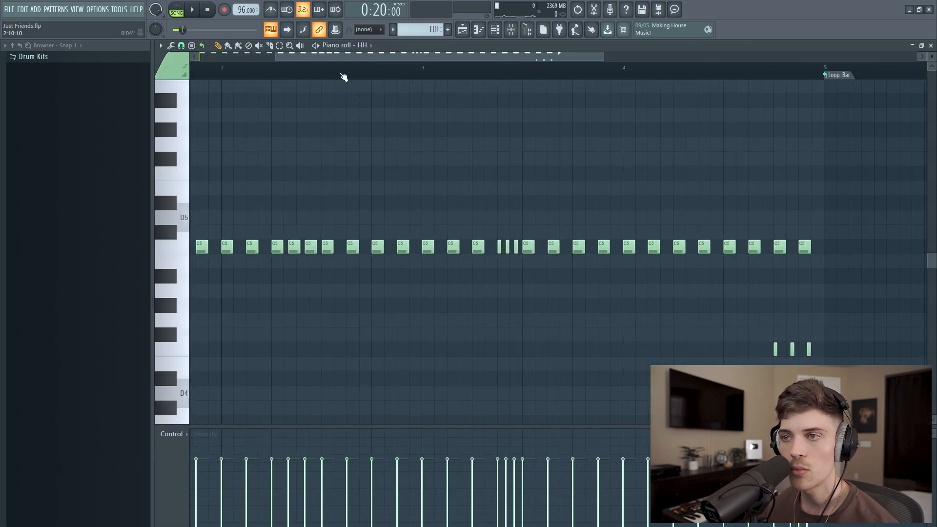
{"action": "left_click_drag", "start_coordinate": [272, 226], "coordinate": [314, 268]}
{"action": "left_click_drag", "start_coordinate": [494, 226], "coordinate": [521, 281]}
{"action": "left_click_drag", "start_coordinate": [739, 364], "coordinate": [859, 327]}
{"action": "scroll", "coordinate": [461, 78], "scroll_direction": "down", "scroll_amount": 2}
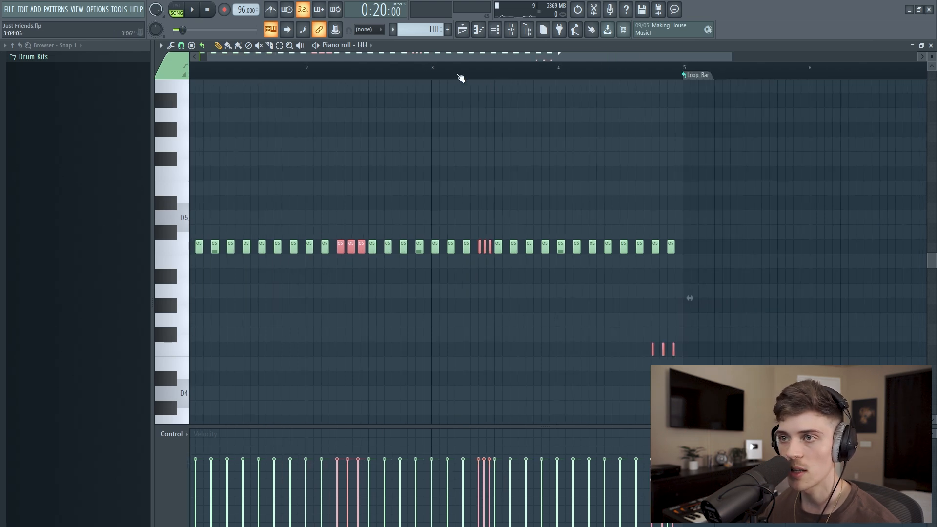
{"action": "key", "text": "space"}
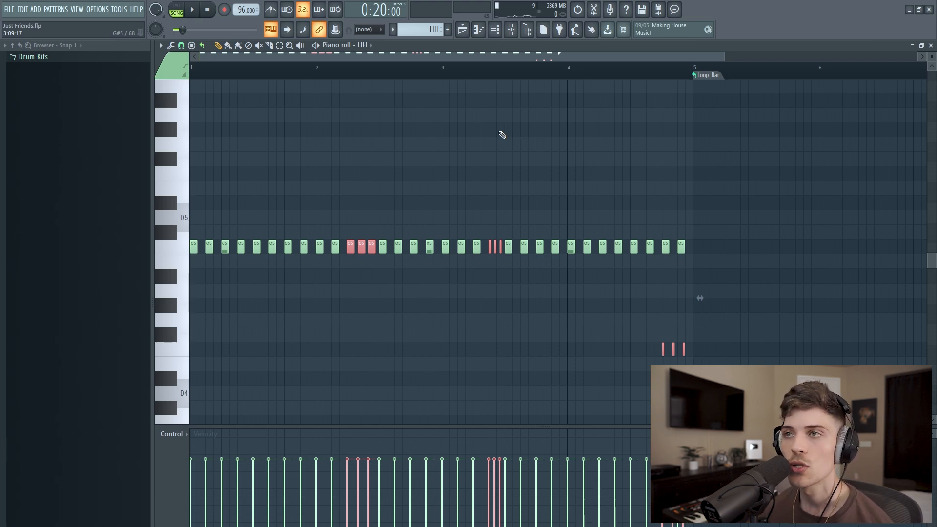
Set the piano roll snap to 1/3 step and lengthen the three closely spaced C5 hi-hat notes in bar 2 to meet the next note.
{"action": "scroll", "coordinate": [342, 78], "scroll_direction": "up", "scroll_amount": 5}
{"action": "key", "text": "ctrl+d"}
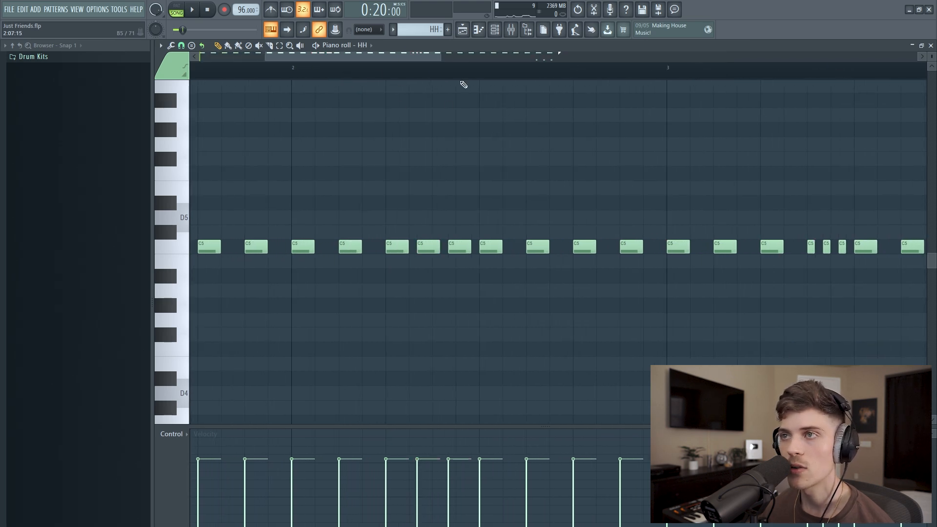
{"action": "scroll", "coordinate": [443, 72], "scroll_direction": "up", "scroll_amount": 1}
{"action": "left_click_drag", "start_coordinate": [387, 201], "coordinate": [464, 299]}
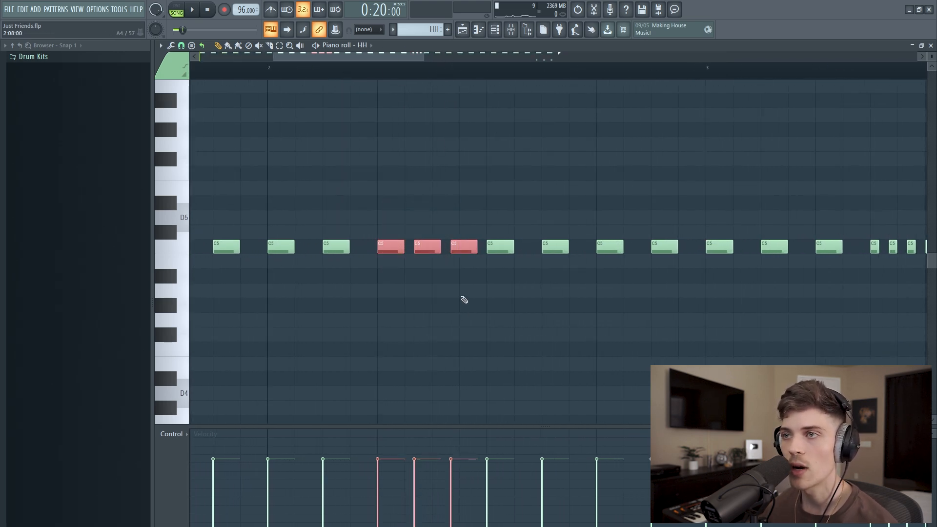
{"action": "left_click", "coordinate": [181, 46]}
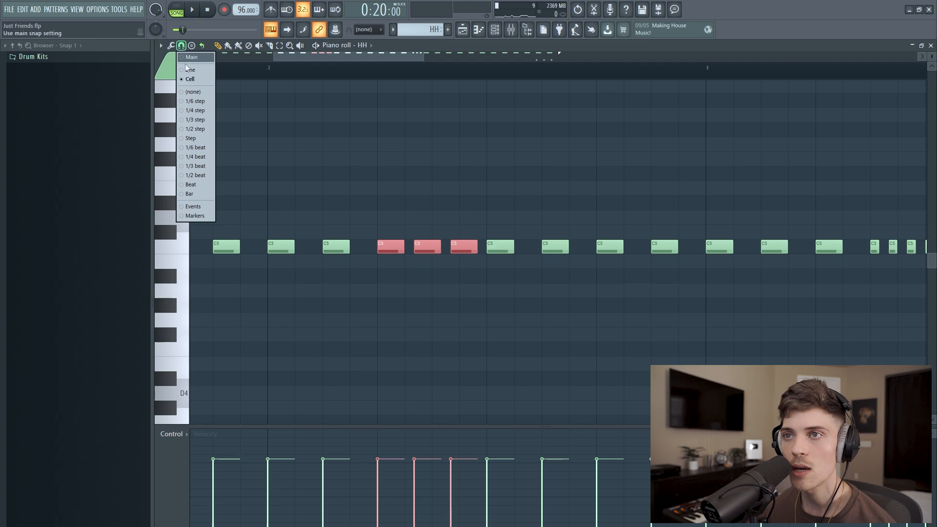
{"action": "left_click", "coordinate": [195, 120]}
{"action": "scroll", "coordinate": [406, 74], "scroll_direction": "up", "scroll_amount": 2}
{"action": "left_click_drag", "start_coordinate": [391, 196], "coordinate": [510, 253]}
{"action": "left_click", "coordinate": [470, 289]}
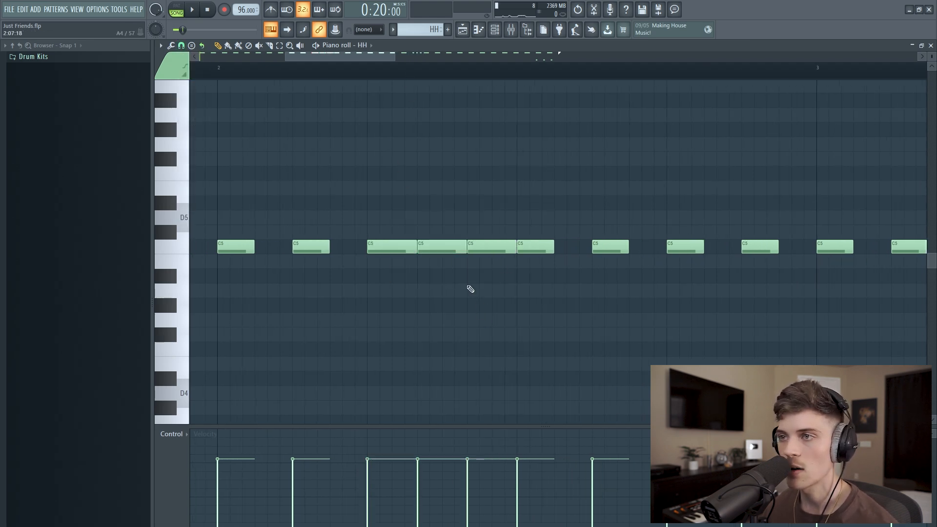
Draw three C#5 notes above the bar 2 hi-hat roll, matching the C5 notes' lengths, and delete them.
{"action": "left_click", "coordinate": [373, 231]}
{"action": "left_click_drag", "start_coordinate": [415, 229], "coordinate": [373, 231]}
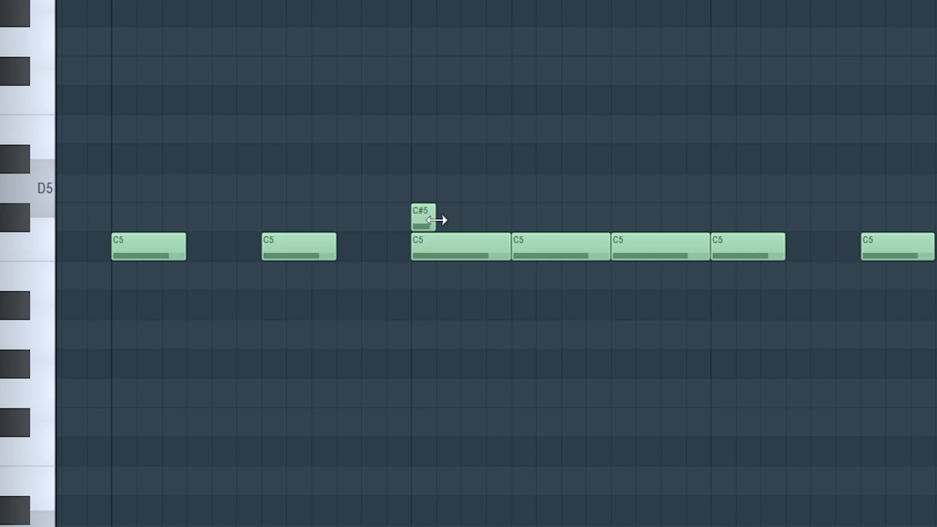
{"action": "left_click_drag", "start_coordinate": [436, 220], "coordinate": [505, 221]}
{"action": "left_click", "coordinate": [529, 224]}
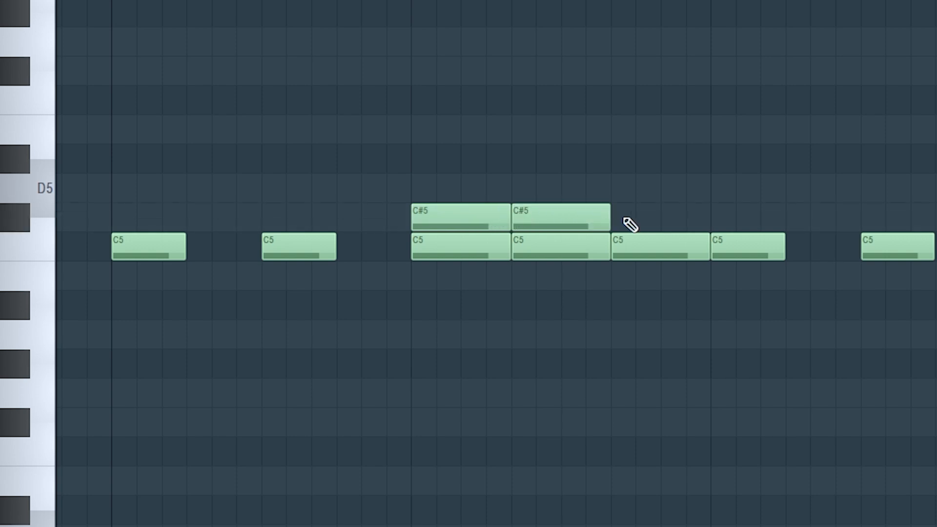
{"action": "left_click", "coordinate": [629, 225]}
{"action": "right_click", "coordinate": [481, 215]}
{"action": "right_click", "coordinate": [566, 217]}
{"action": "right_click", "coordinate": [654, 217]}
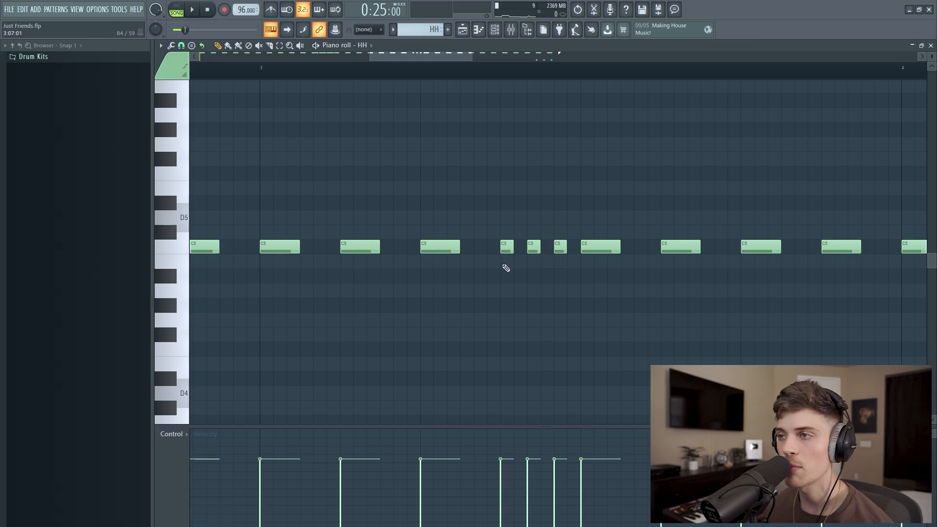
Draw three short B4 notes beneath the fast C5 hi-hat roll in bar 3, and delete them.
{"action": "left_click", "coordinate": [505, 262]}
{"action": "left_click", "coordinate": [532, 262]}
{"action": "left_click", "coordinate": [557, 262]}
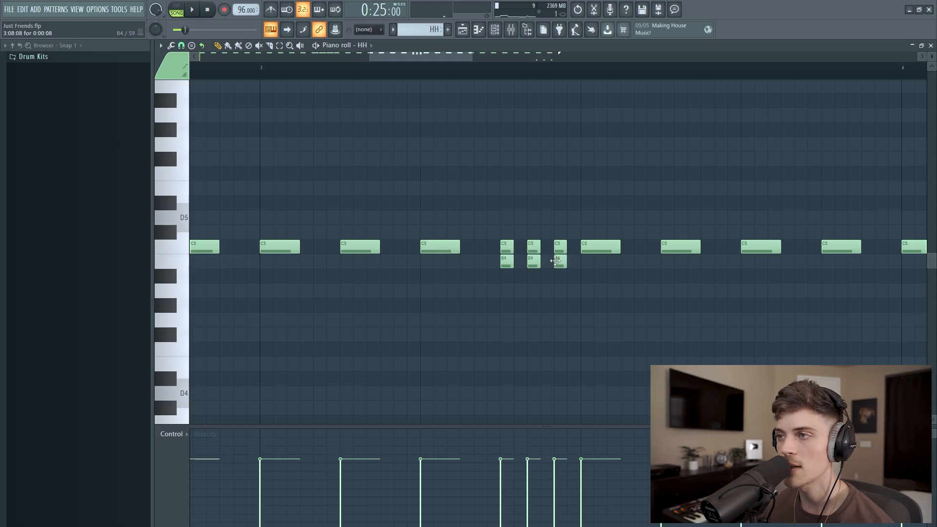
{"action": "right_click", "coordinate": [506, 262]}
{"action": "right_click", "coordinate": [533, 262]}
{"action": "right_click", "coordinate": [560, 262]}
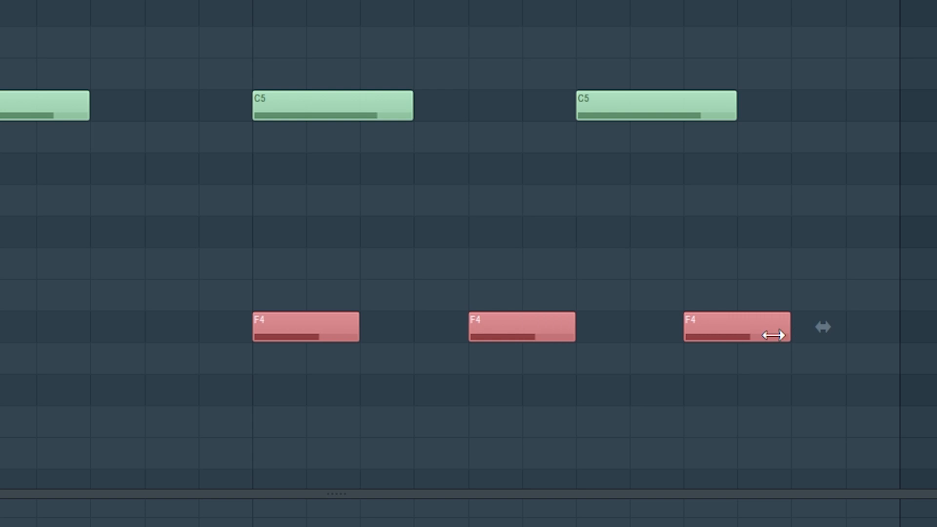
Examine the spacing of the three F4 hi-hat notes at the end of bar 4, and open the channel rack.
{"action": "left_click_drag", "start_coordinate": [821, 326], "coordinate": [899, 336]}
{"action": "left_click", "coordinate": [839, 392]}
{"action": "left_click_drag", "start_coordinate": [322, 258], "coordinate": [916, 379]}
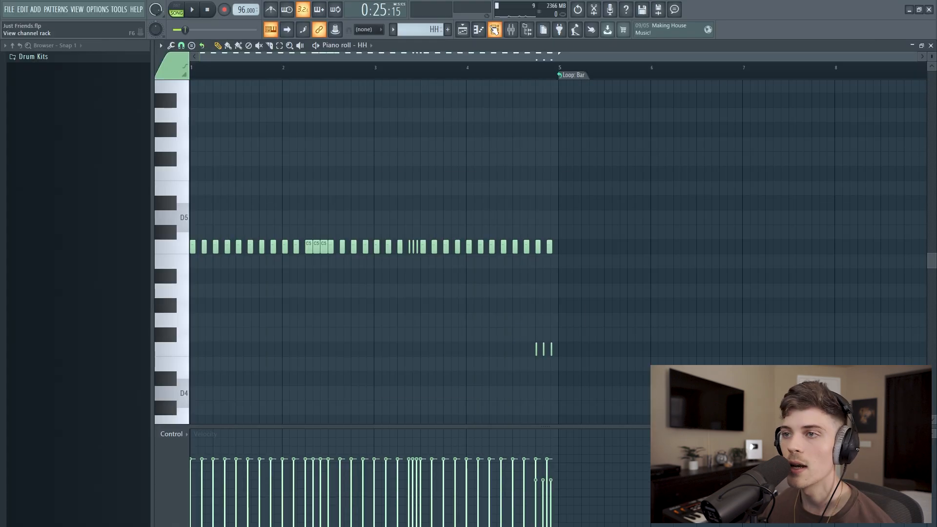
{"action": "key", "text": "F6"}
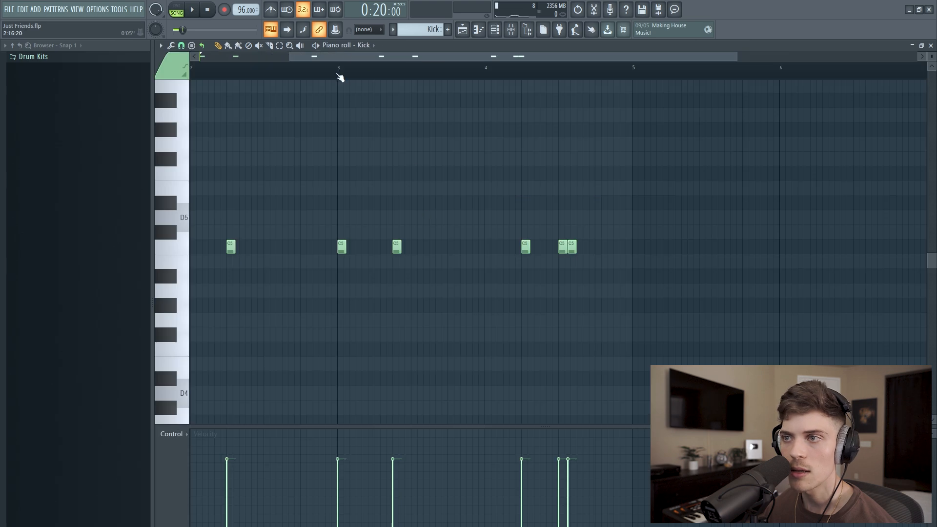
Select the last two adjacent C5 notes in bar 4 of the Kick pattern.
{"action": "scroll", "coordinate": [339, 77], "scroll_direction": "down", "scroll_amount": 3}
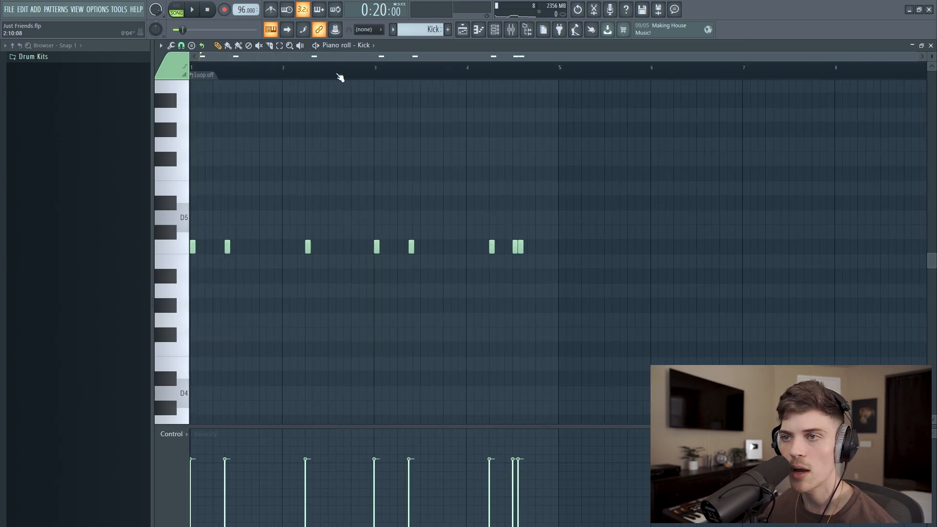
{"action": "left_click_drag", "start_coordinate": [507, 213], "coordinate": [546, 300]}
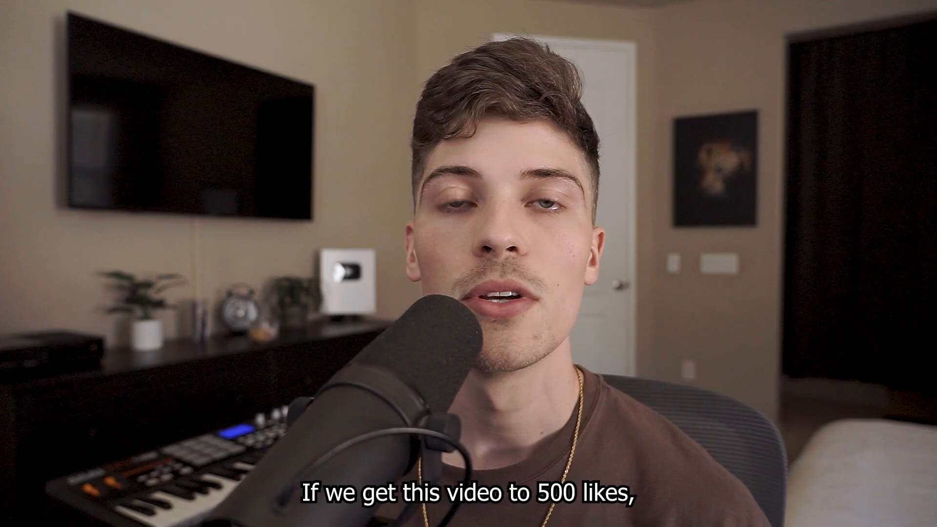